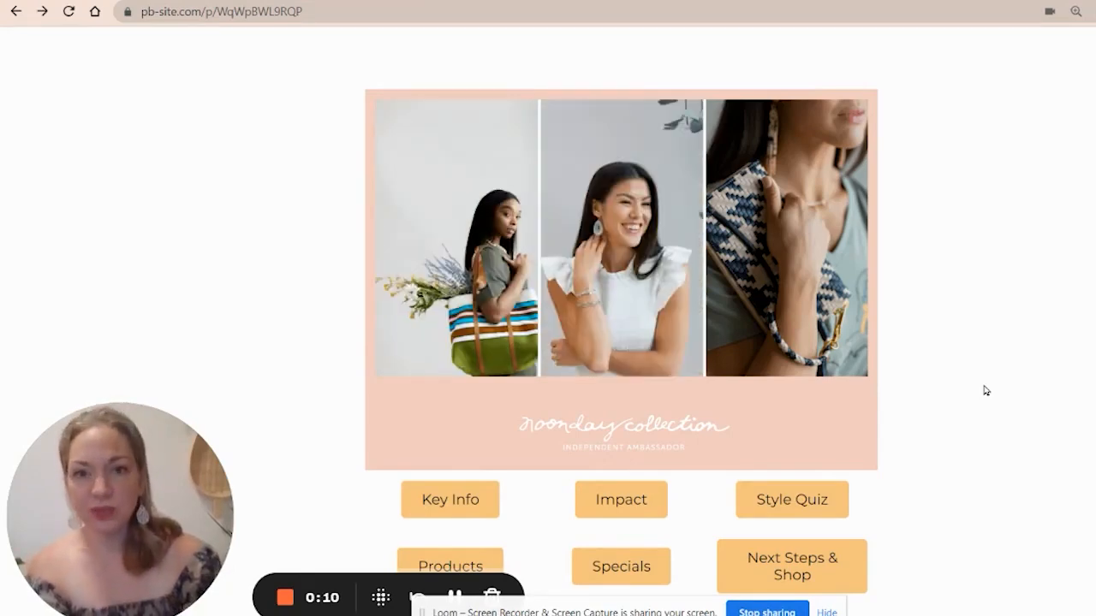
- Try the Key Info, Impact and Style Quiz navigation buttons on the published page, returning to the top after the first two
{"action": "scroll", "coordinate": [985, 390], "scroll_direction": "down", "scroll_amount": 2}
{"action": "left_click", "coordinate": [462, 382]}
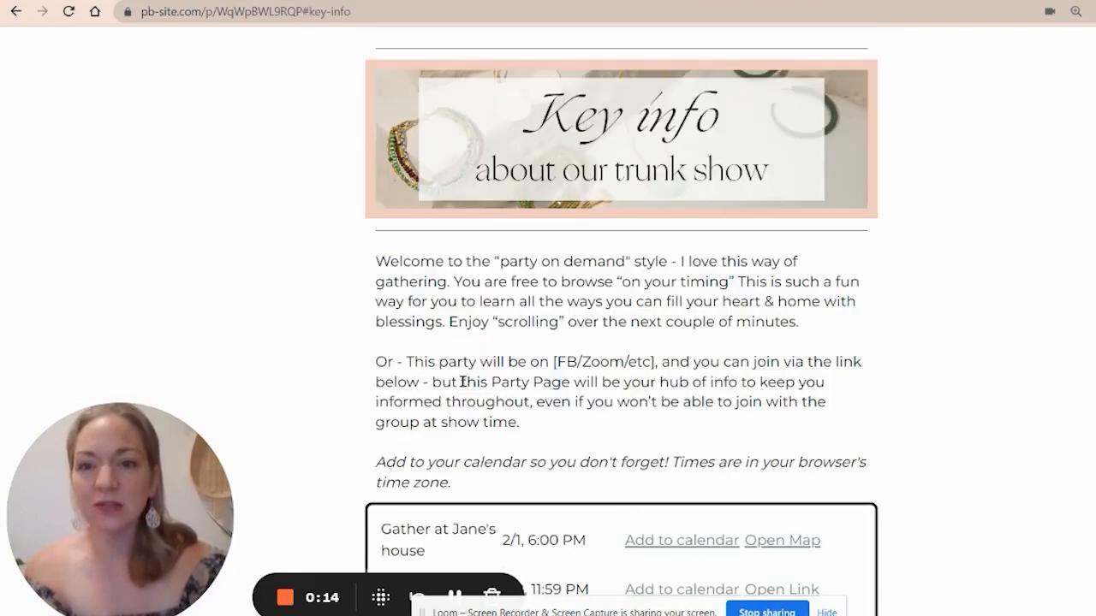
{"action": "left_click", "coordinate": [16, 12]}
{"action": "left_click", "coordinate": [626, 380]}
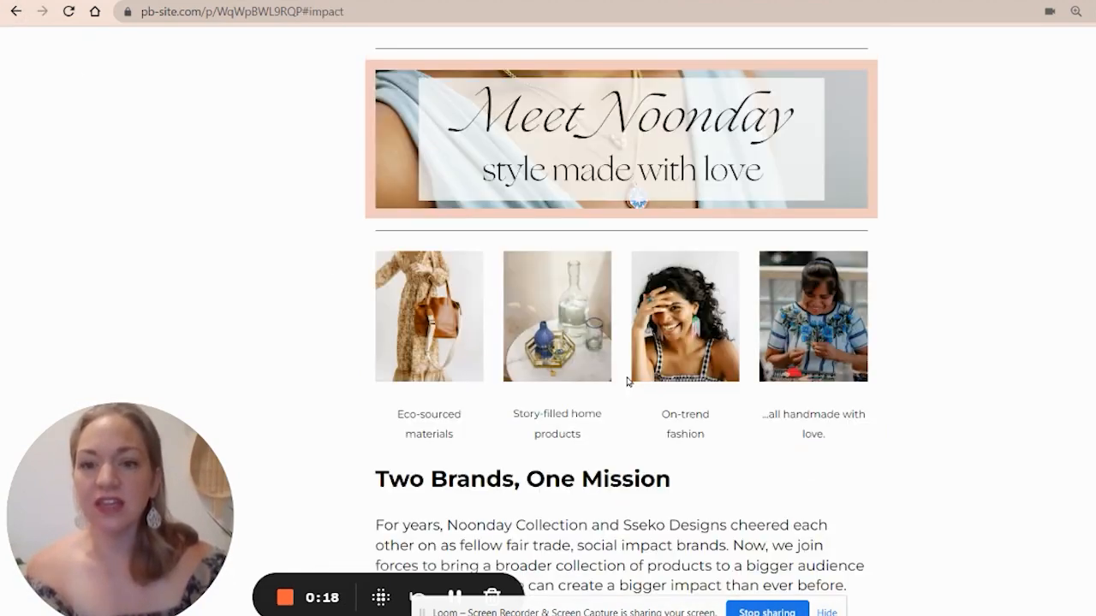
{"action": "left_click", "coordinate": [15, 12]}
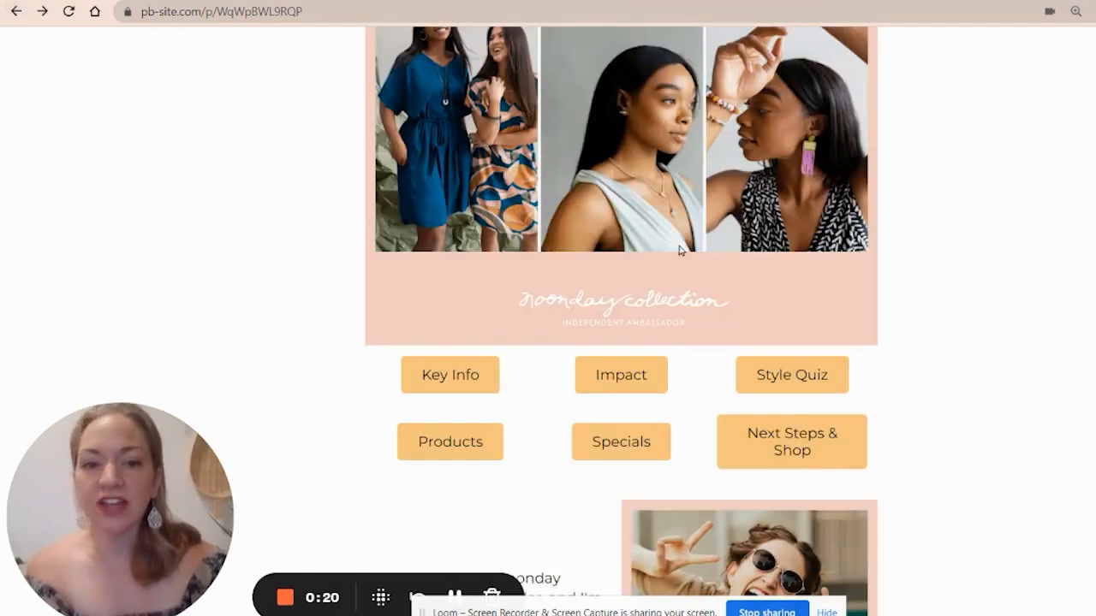
{"action": "left_click", "coordinate": [782, 382]}
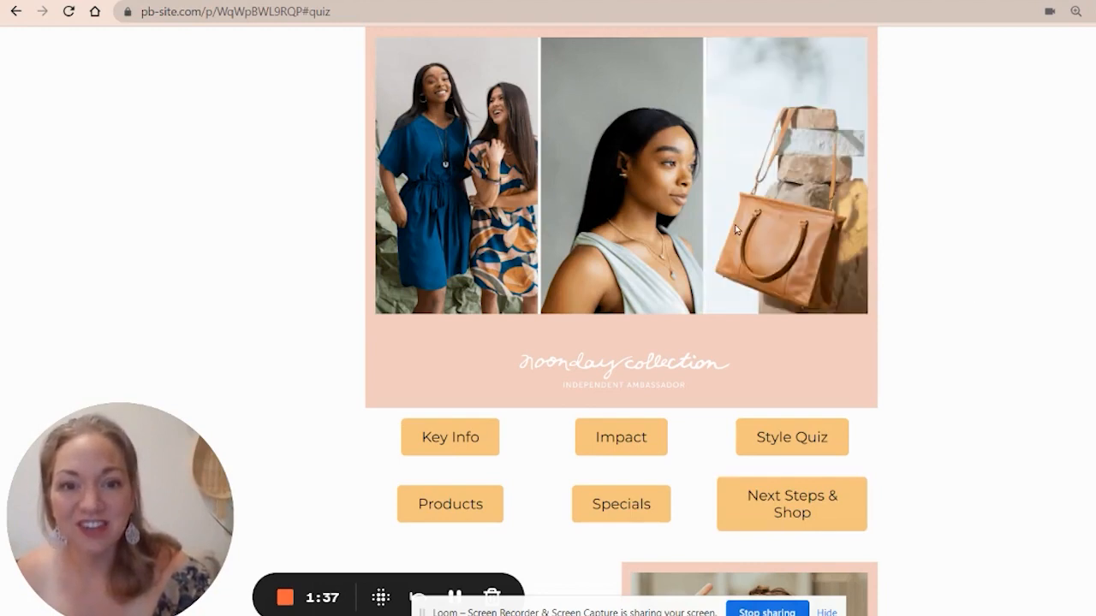
- Switch to the landing page editor and add an HTML block directly above the divider over the Key info banner
{"action": "left_click", "coordinate": [283, 1]}
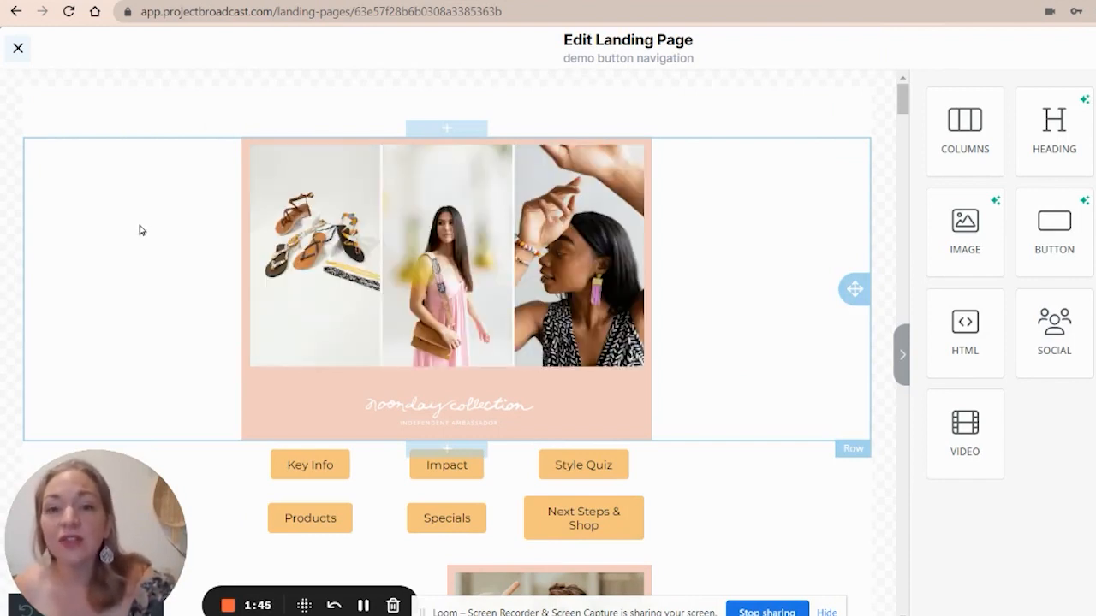
{"action": "scroll", "coordinate": [142, 231], "scroll_direction": "down", "scroll_amount": 1}
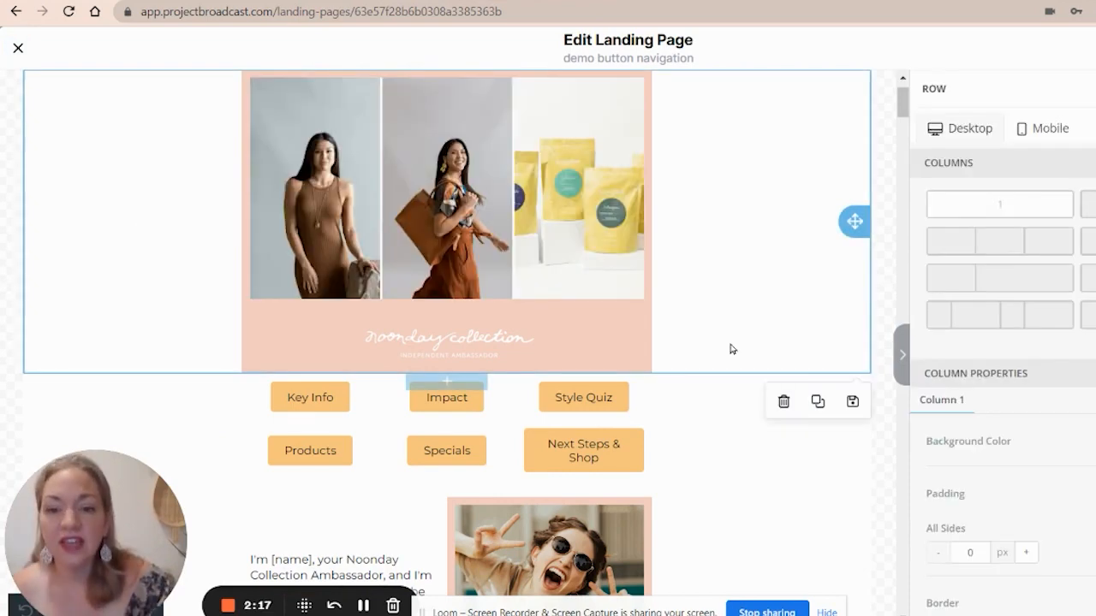
{"action": "scroll", "coordinate": [728, 347], "scroll_direction": "down", "scroll_amount": 5}
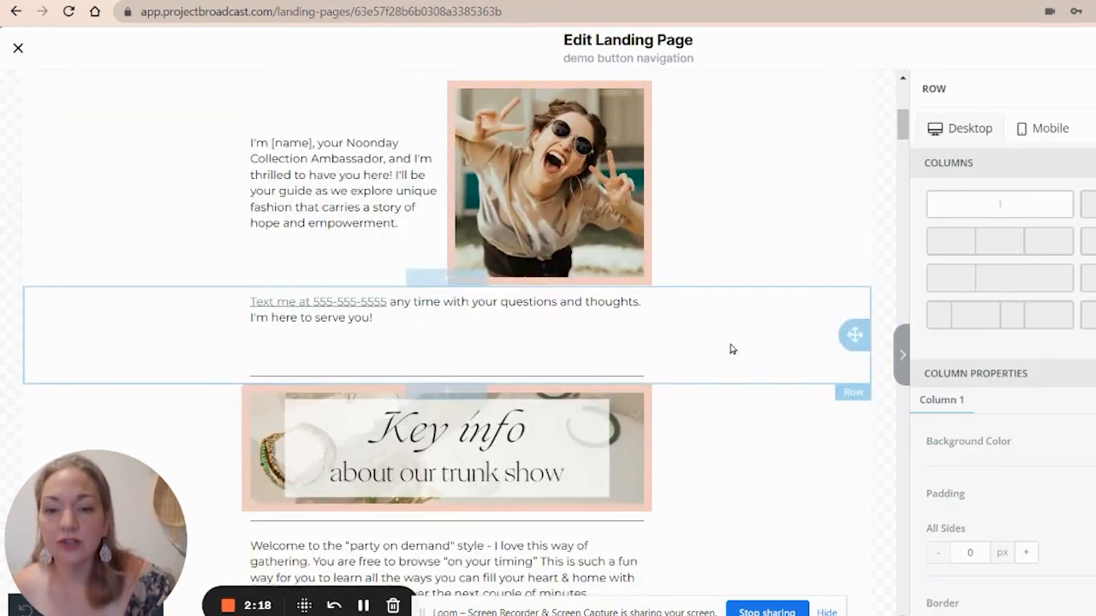
{"action": "scroll", "coordinate": [729, 347], "scroll_direction": "down", "scroll_amount": 2}
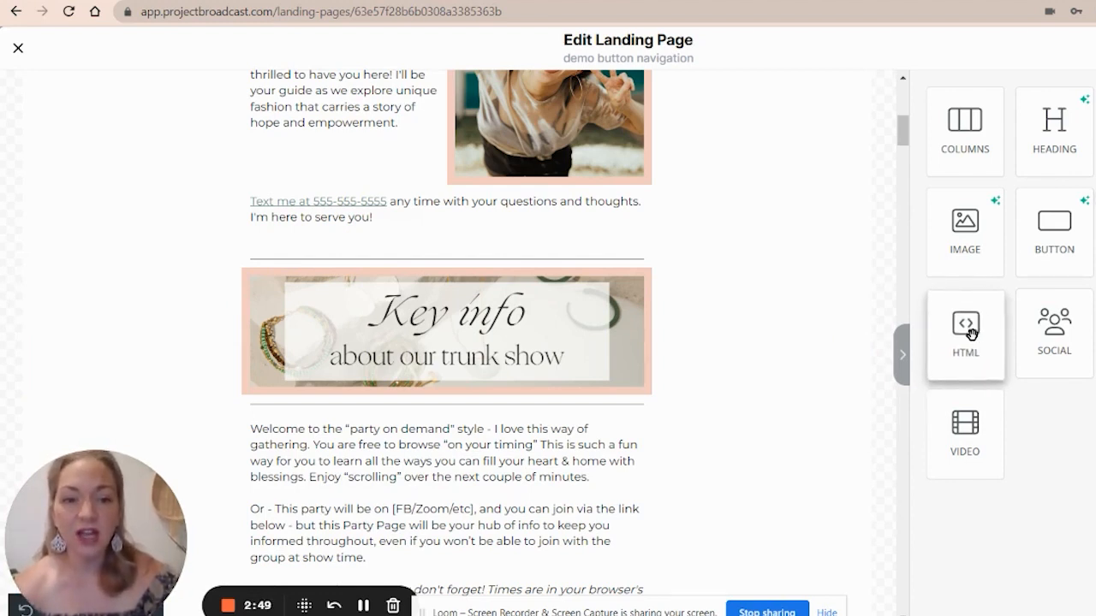
{"action": "left_click_drag", "start_coordinate": [971, 332], "coordinate": [556, 251]}
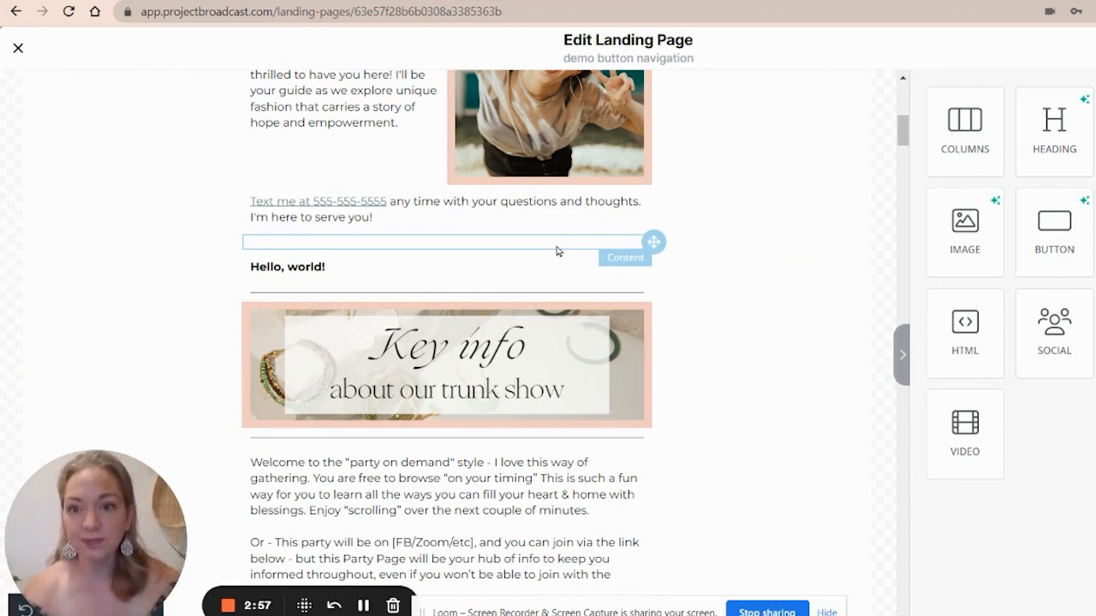
- Replace the new HTML block's default code with the pasted navigation comment and the anchor <p id="key-info"> </p>
{"action": "left_click", "coordinate": [289, 272]}
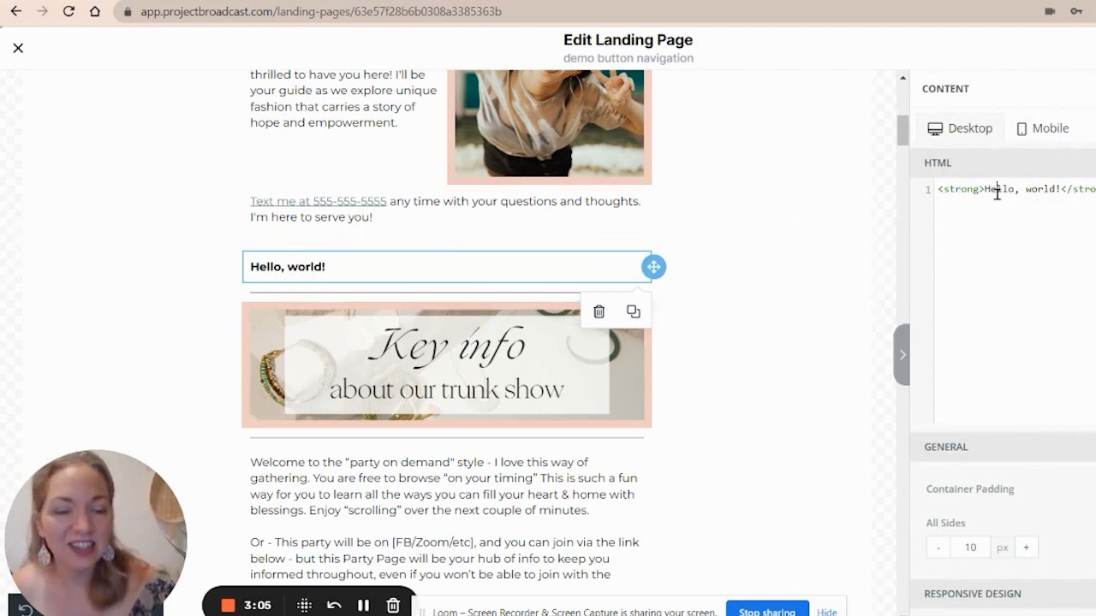
{"action": "key", "text": "ctrl+a"}
{"action": "key", "text": "BackSpace"}
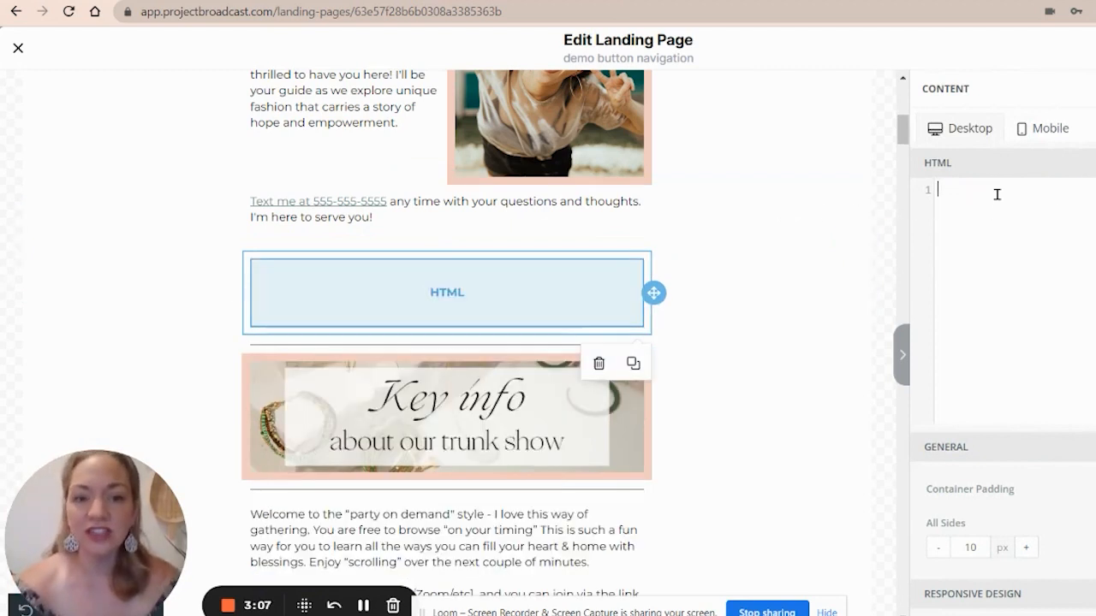
{"action": "key", "text": "ctrl+v"}
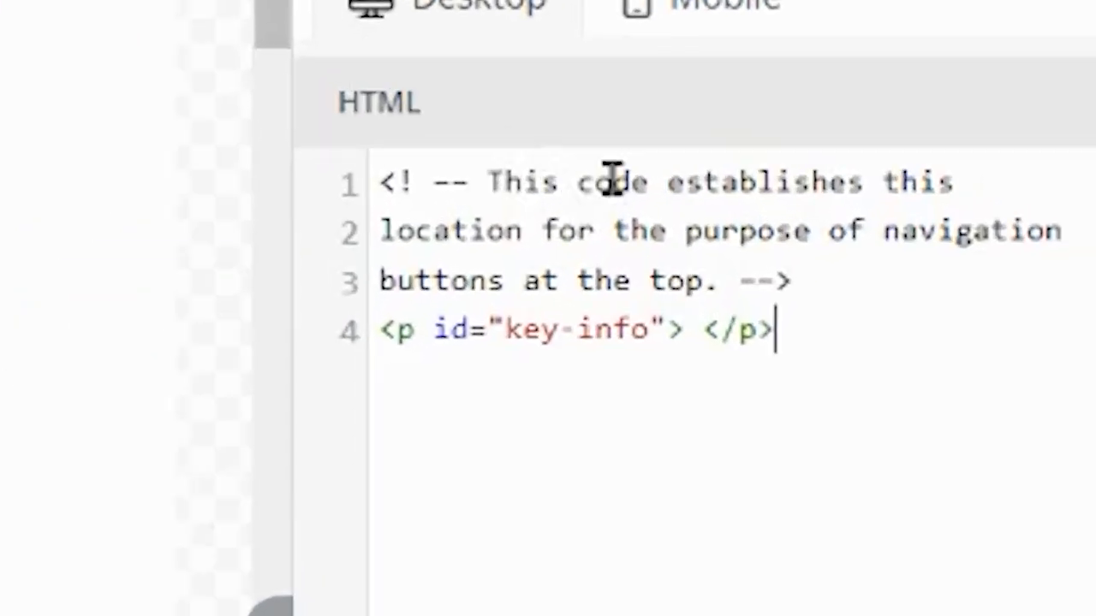
- Highlight the explanatory comment and then the key-info id in the HTML block's code
{"action": "left_click_drag", "start_coordinate": [713, 296], "coordinate": [103, 205]}
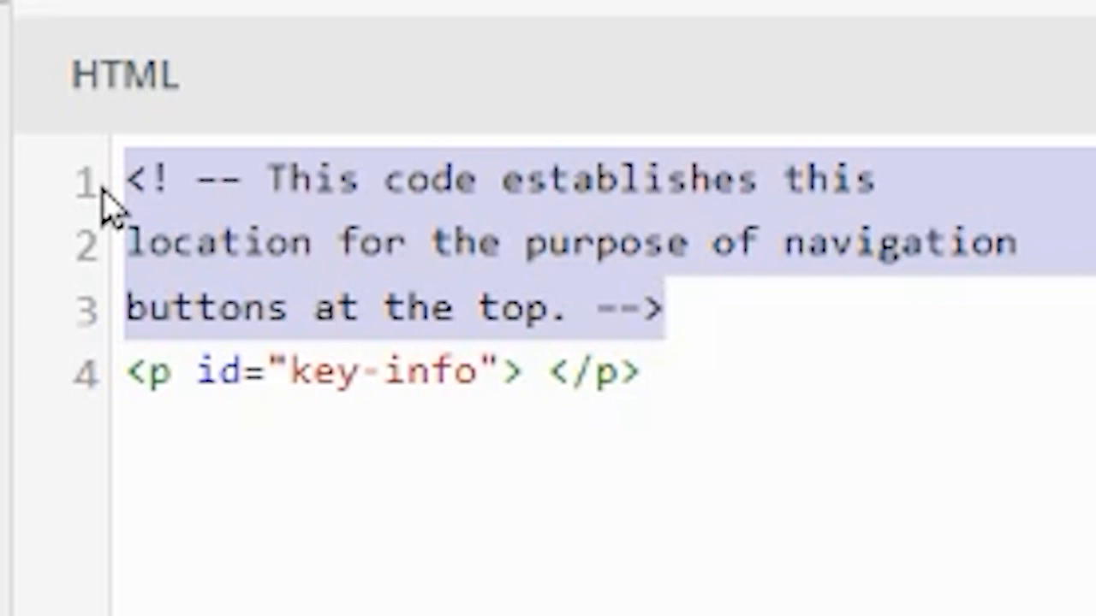
{"action": "left_click", "coordinate": [287, 374]}
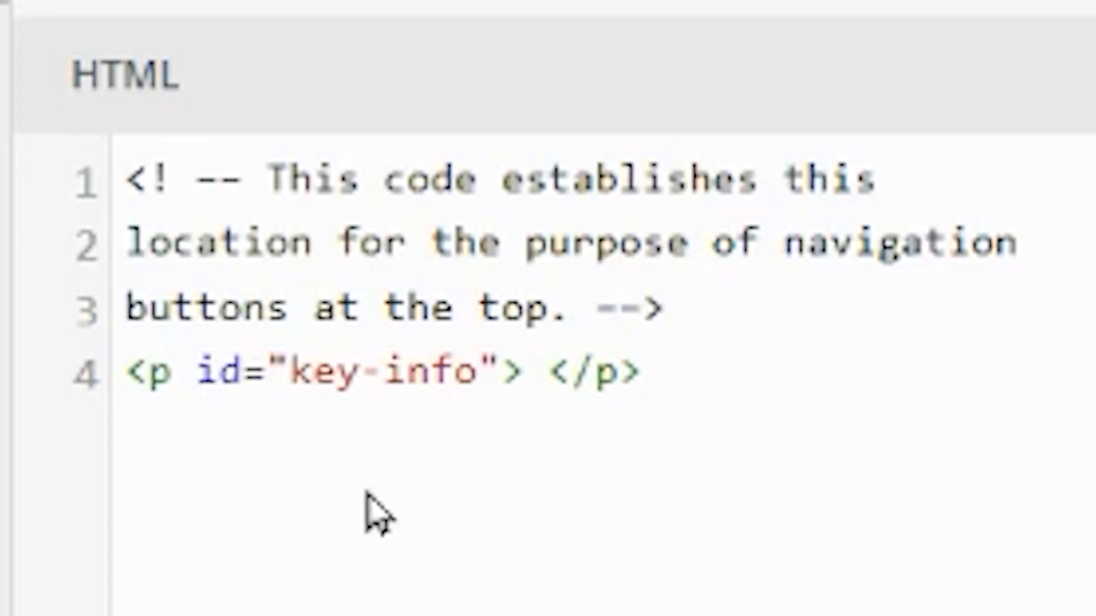
{"action": "key", "text": "shift+Right"}
{"action": "key", "text": "shift+Right"}
{"action": "key", "text": "shift+Right"}
{"action": "key", "text": "shift+Right"}
{"action": "key", "text": "shift+Right"}
{"action": "key", "text": "shift+Right"}
{"action": "key", "text": "shift+Right"}
{"action": "key", "text": "shift+Right"}
{"action": "key", "text": "shift+Right"}
{"action": "key", "text": "shift+Right"}
{"action": "key", "text": "shift+Left"}
{"action": "key", "text": "shift+Left"}
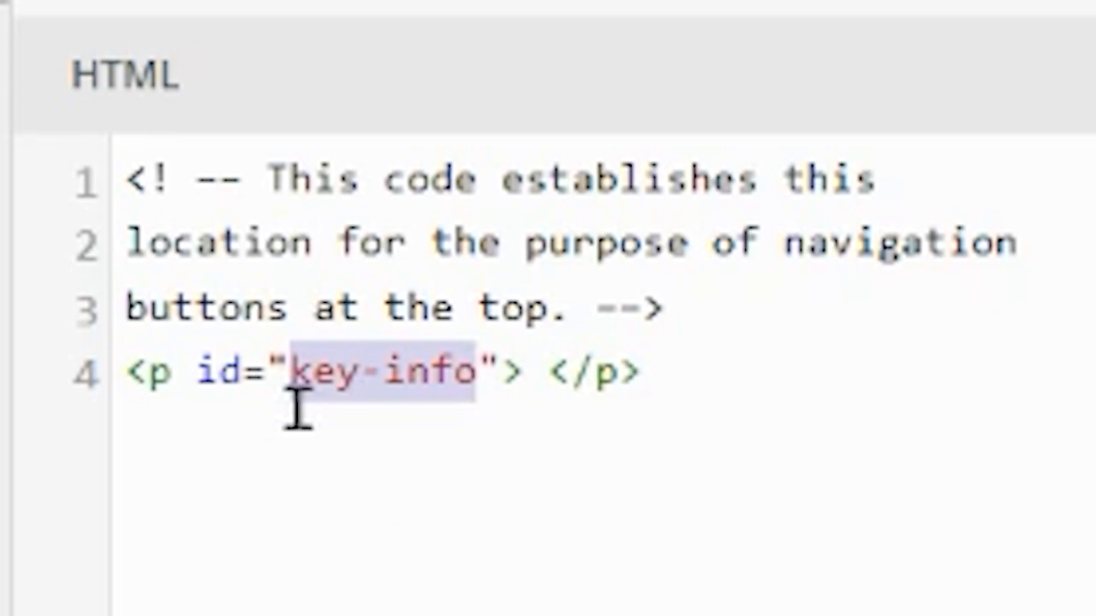
{"action": "left_click", "coordinate": [370, 180]}
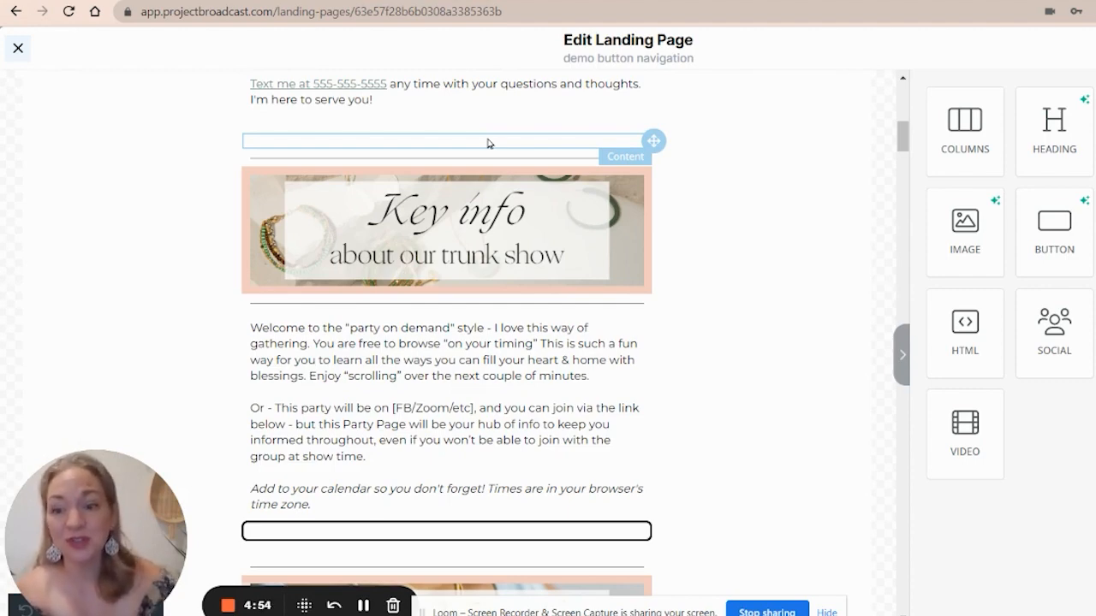
- Add a button above the Impact button beneath the header image and label it "Key Info"
{"action": "scroll", "coordinate": [488, 143], "scroll_direction": "up", "scroll_amount": 5}
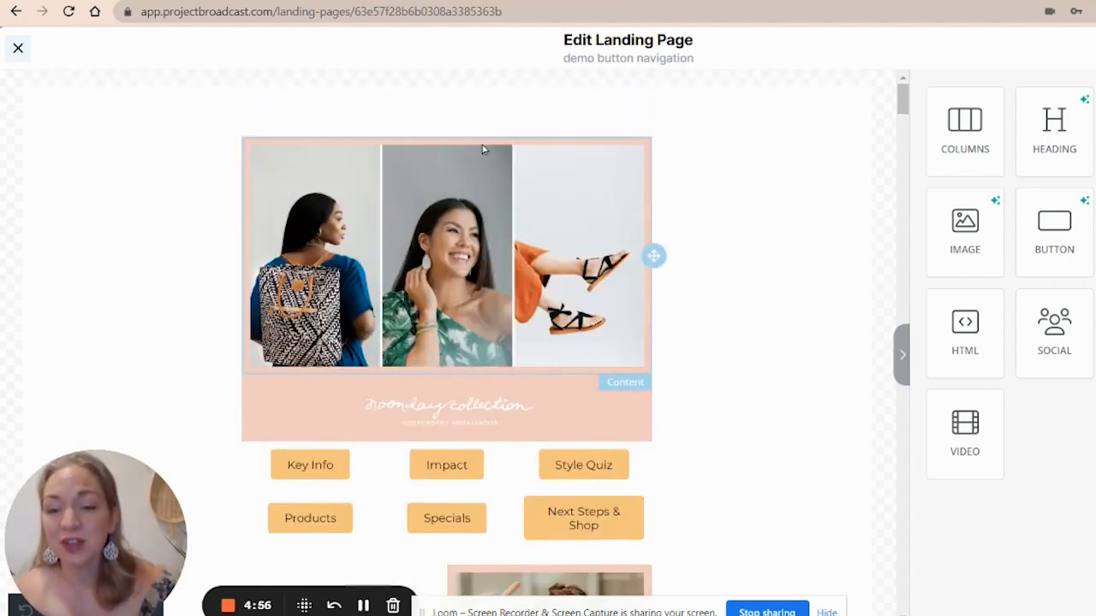
{"action": "scroll", "coordinate": [579, 244], "scroll_direction": "down", "scroll_amount": 1}
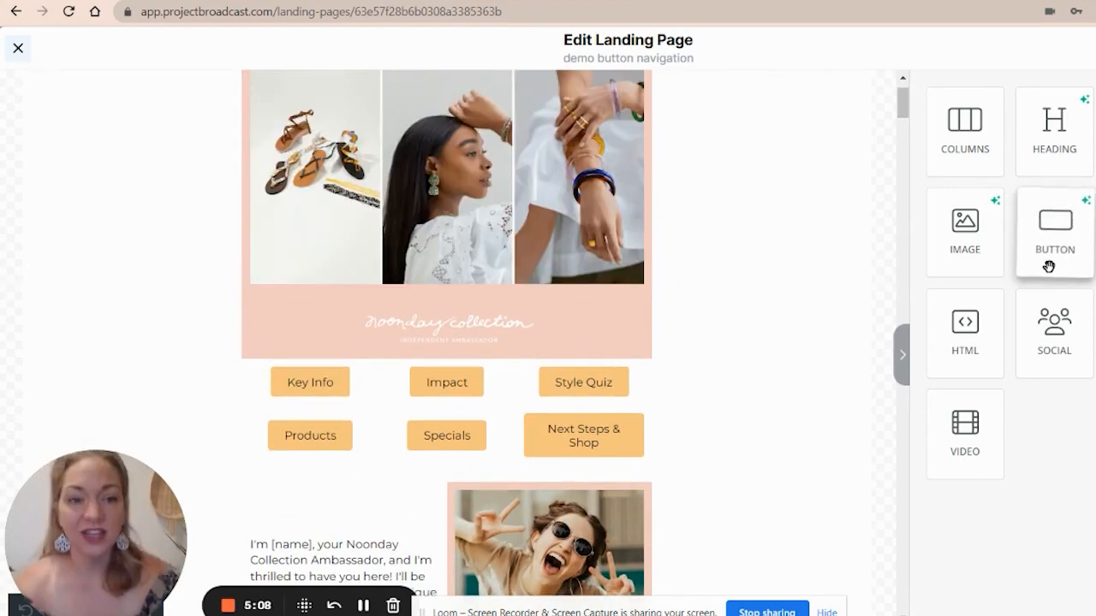
{"action": "left_click_drag", "start_coordinate": [1049, 266], "coordinate": [381, 372]}
{"action": "left_click", "coordinate": [439, 382]}
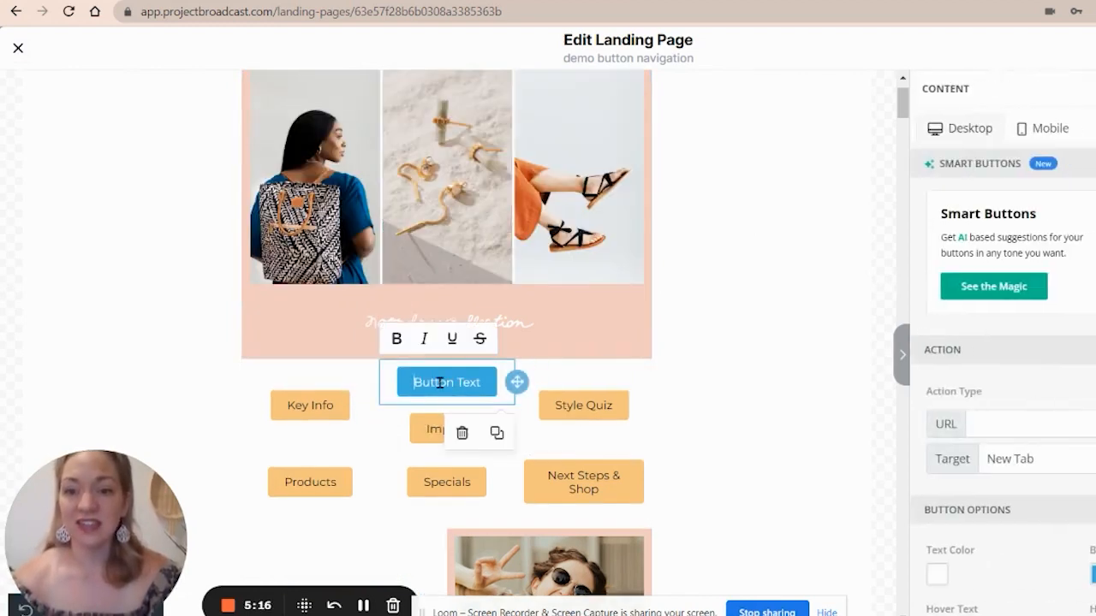
{"action": "triple_click", "coordinate": [439, 383]}
{"action": "type", "text": "Key In"}
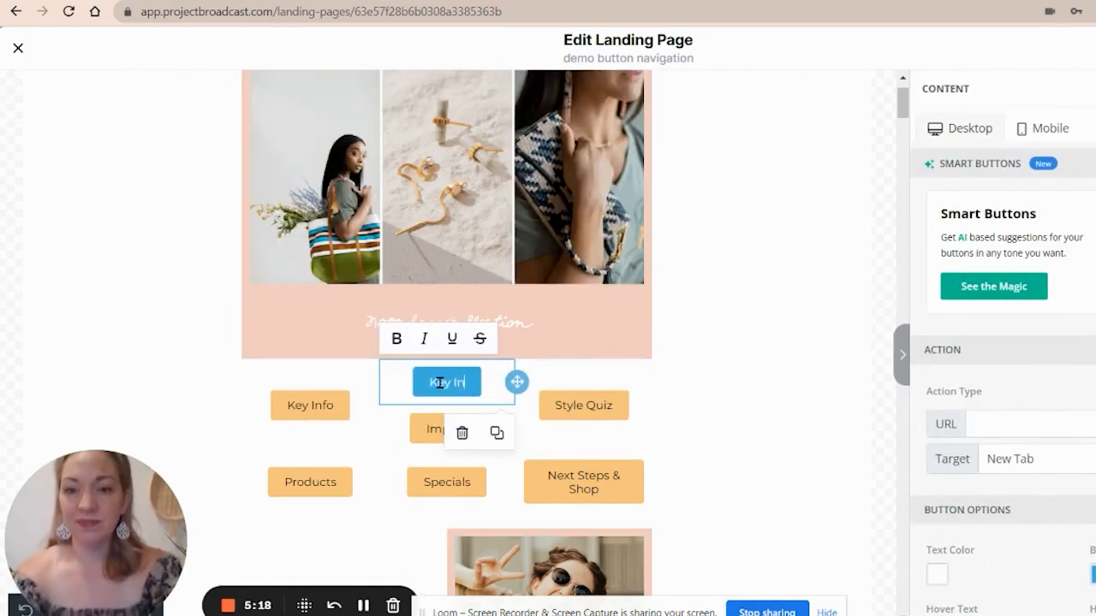
{"action": "type", "text": "fo"}
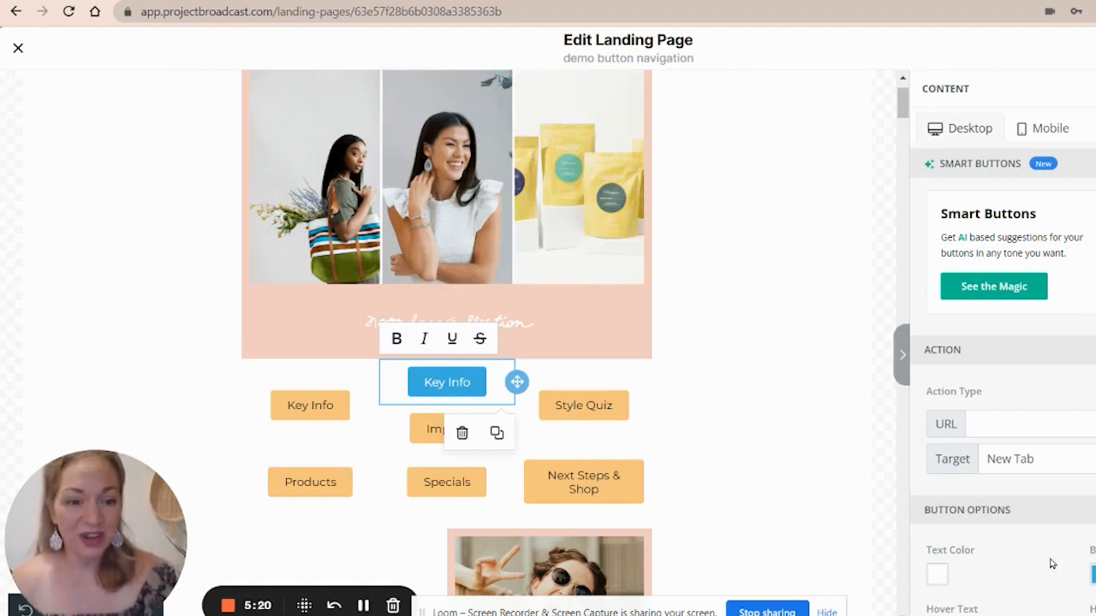
- Link the new Key Info button to #key-info and set its target to Same Tab
{"action": "scroll", "coordinate": [1051, 564], "scroll_direction": "down", "scroll_amount": 1}
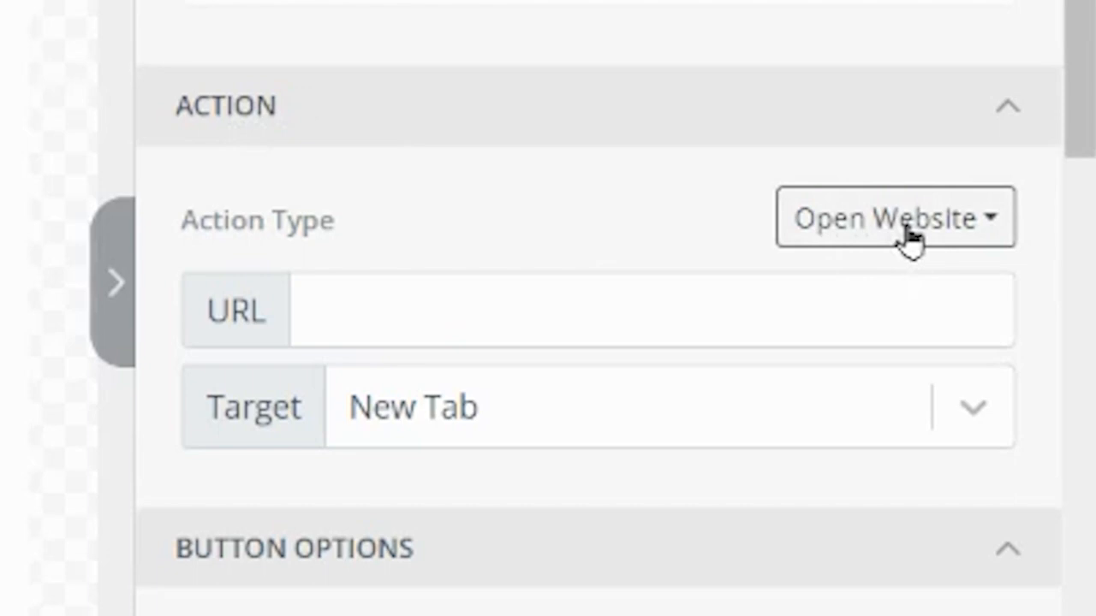
{"action": "left_click", "coordinate": [530, 304]}
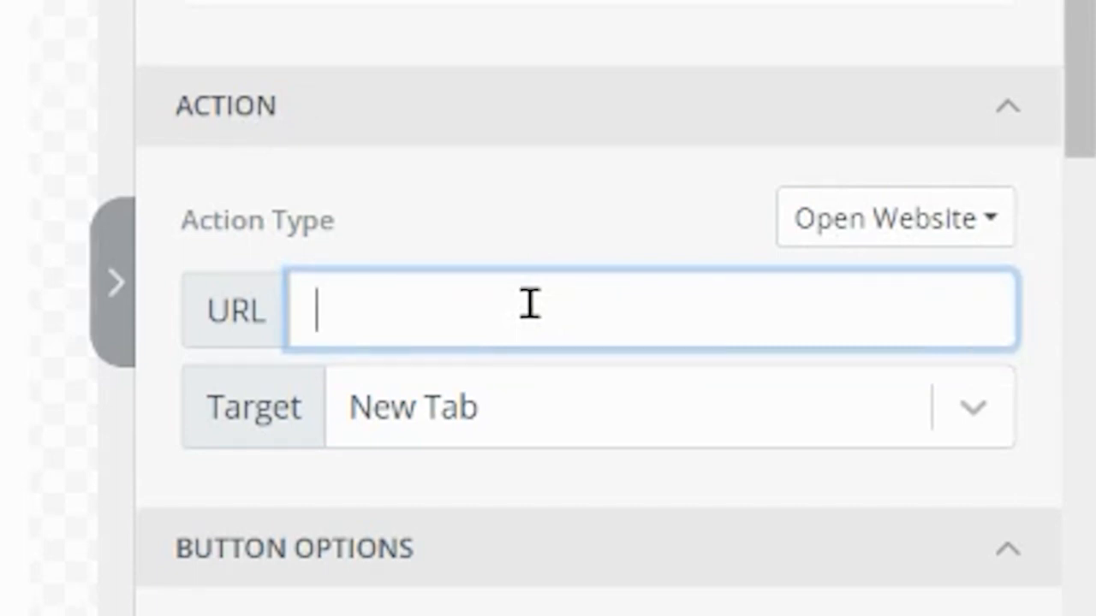
{"action": "type", "text": "#key-info"}
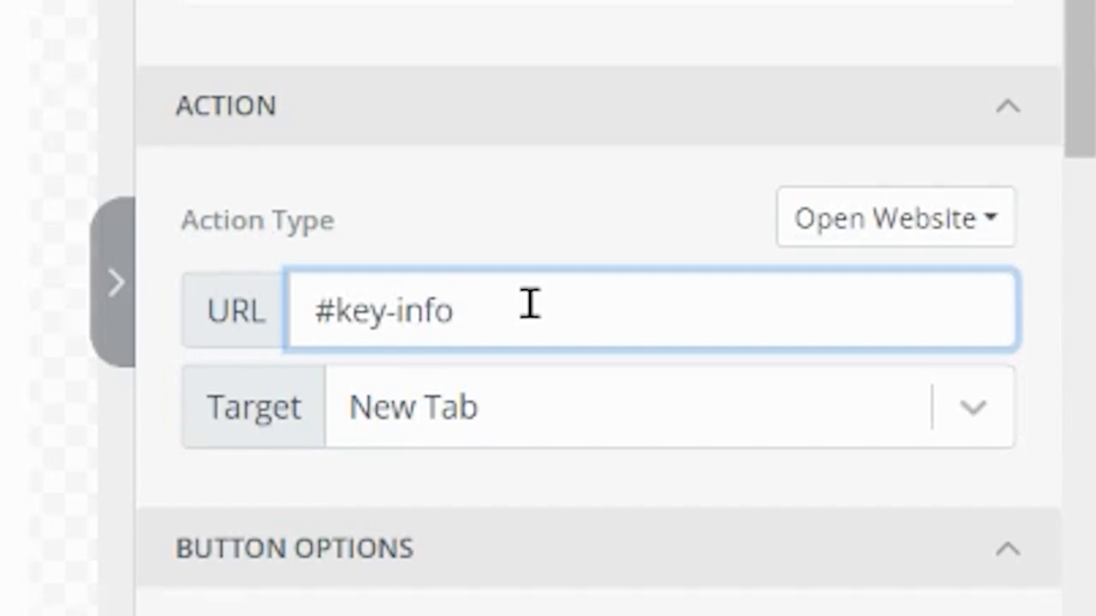
{"action": "left_click", "coordinate": [451, 443]}
{"action": "left_click", "coordinate": [440, 541]}
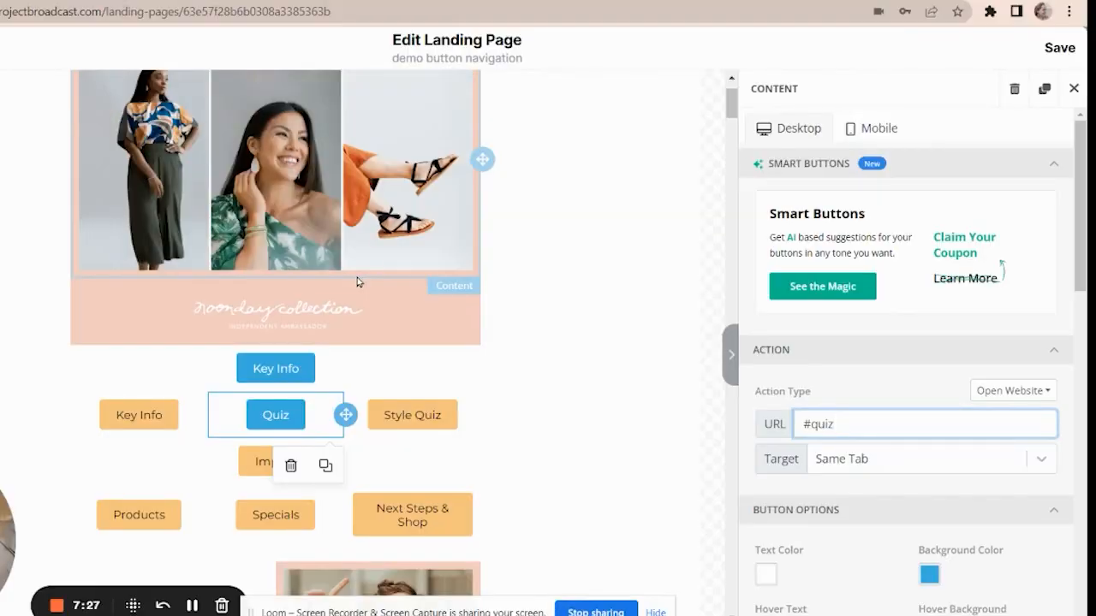
- Save the landing page and test the new blue Key Info and Quiz buttons on the published page
{"action": "left_click", "coordinate": [1059, 49]}
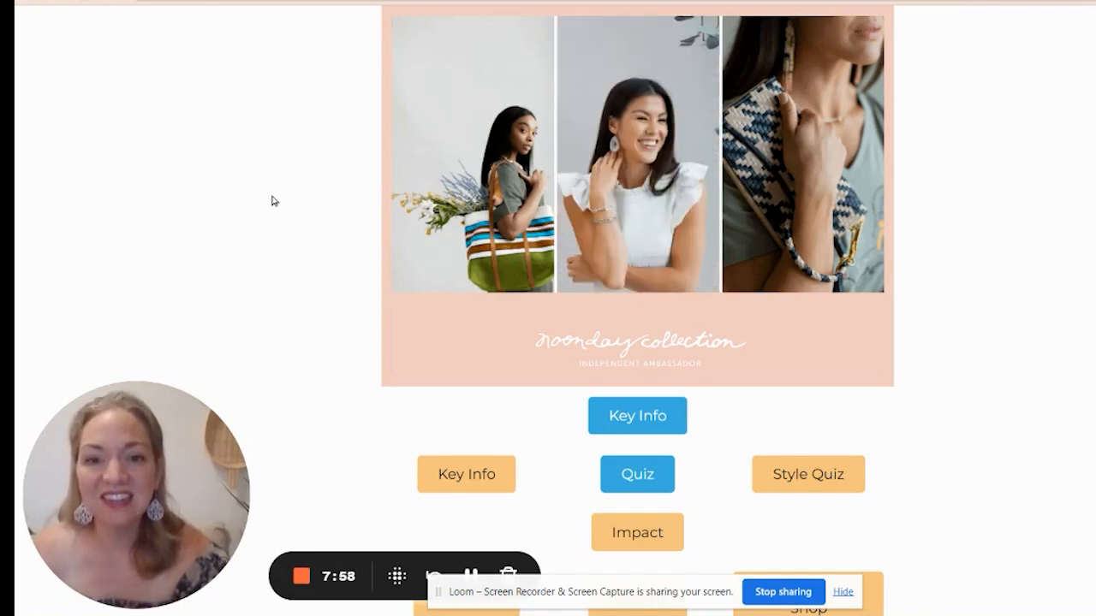
{"action": "left_click", "coordinate": [634, 421]}
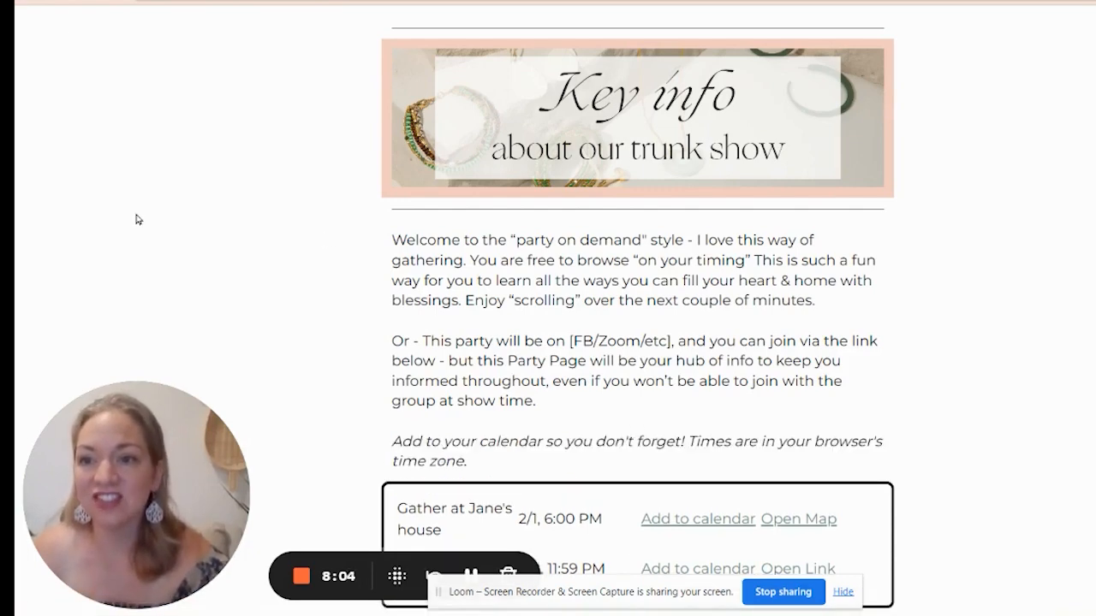
{"action": "key", "text": "alt+Left"}
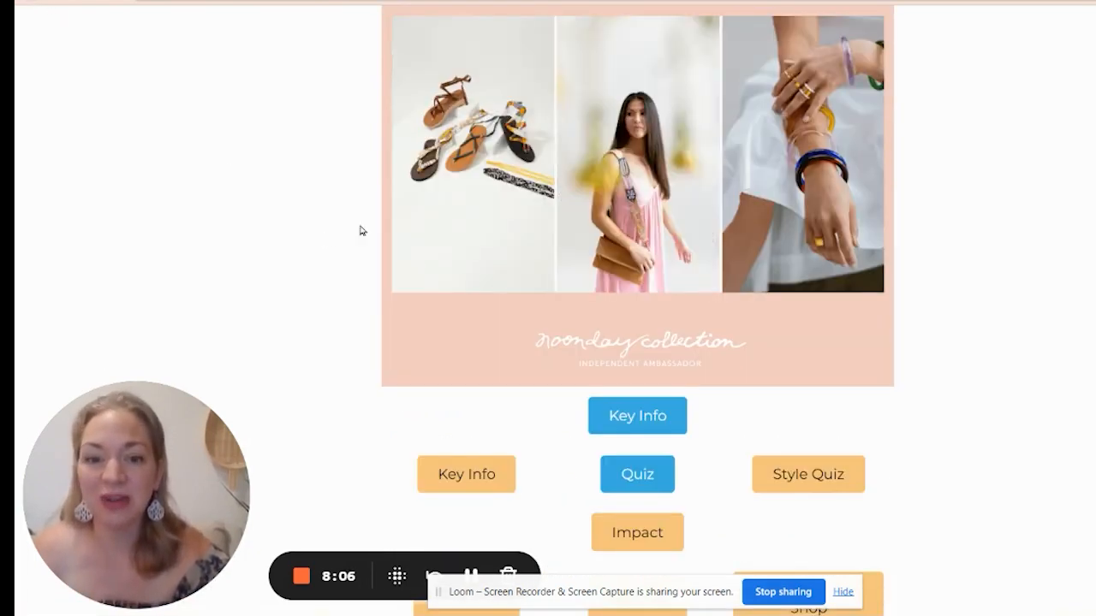
{"action": "left_click", "coordinate": [634, 472]}
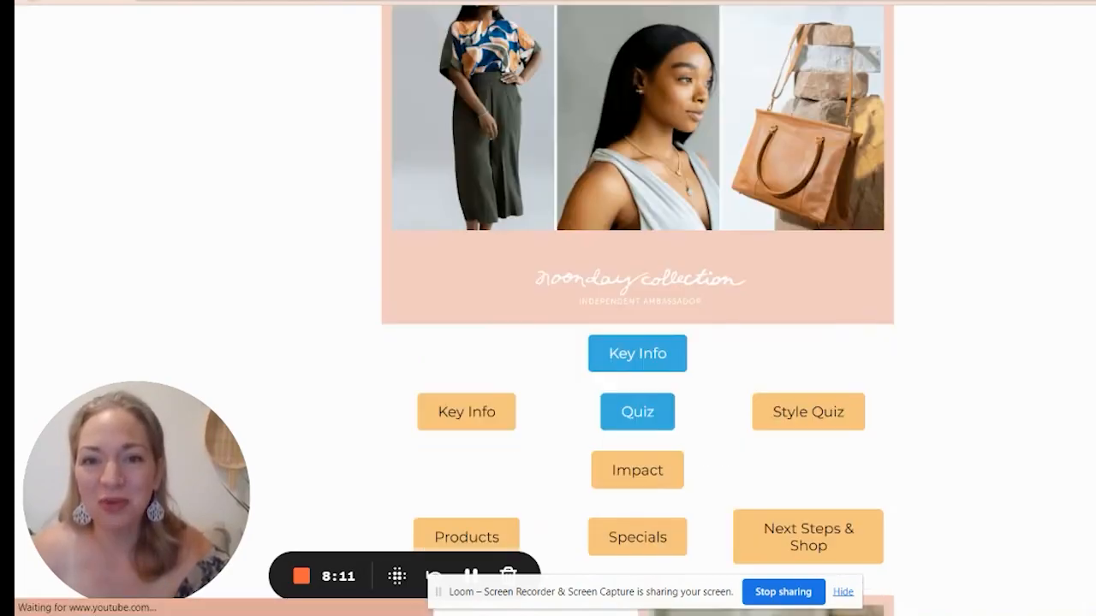